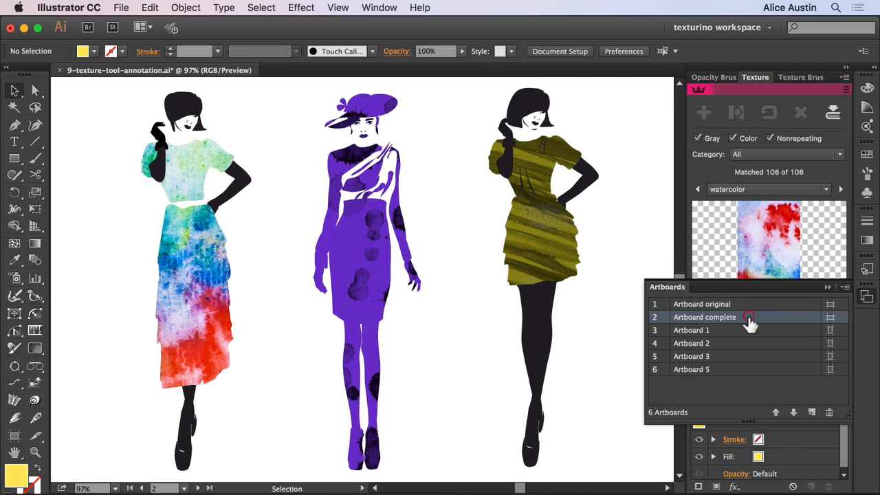
Show Artboard 1, select the figure's dress group, and display its texture annotator with the Texture tool
double_click(789, 331)
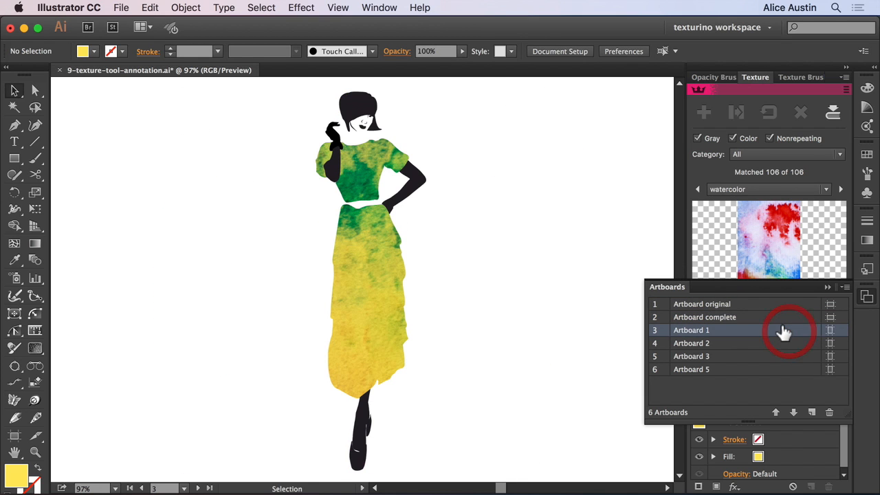
click(867, 298)
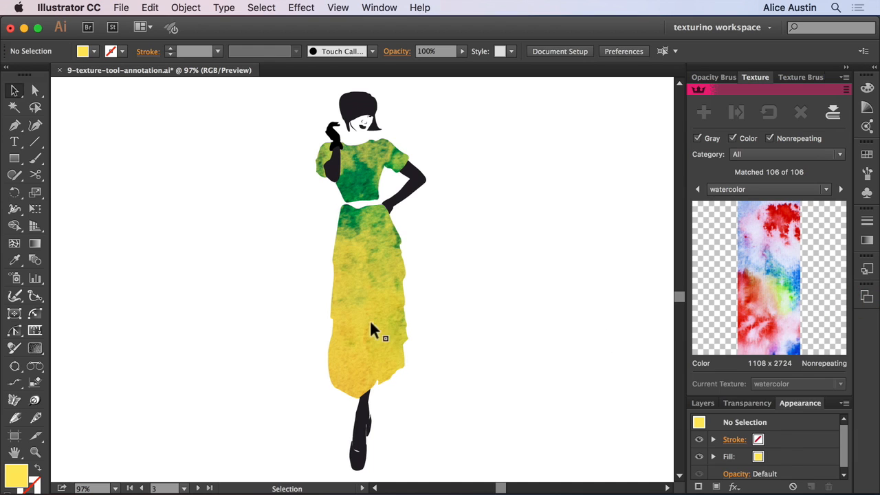
click(365, 310)
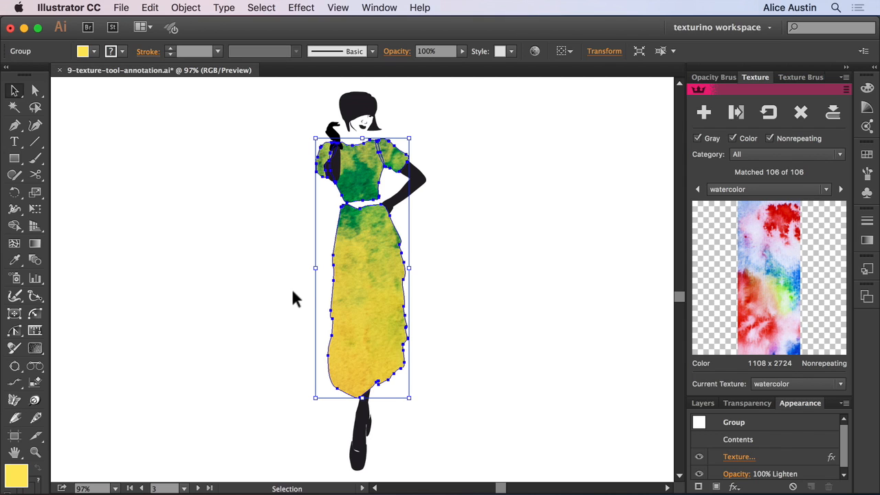
click(36, 349)
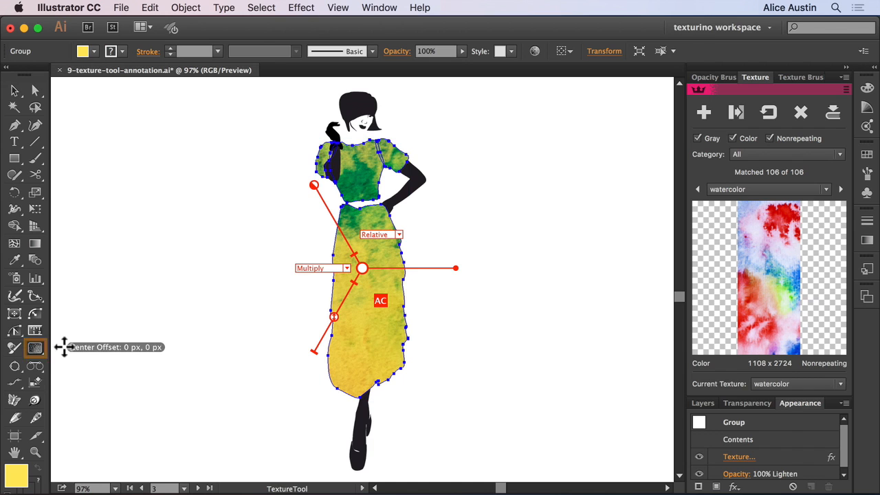
Deselect the dress, reselect its group, and bring the texture annotator back by opening the applied Texture effect
key(v)
click(275, 311)
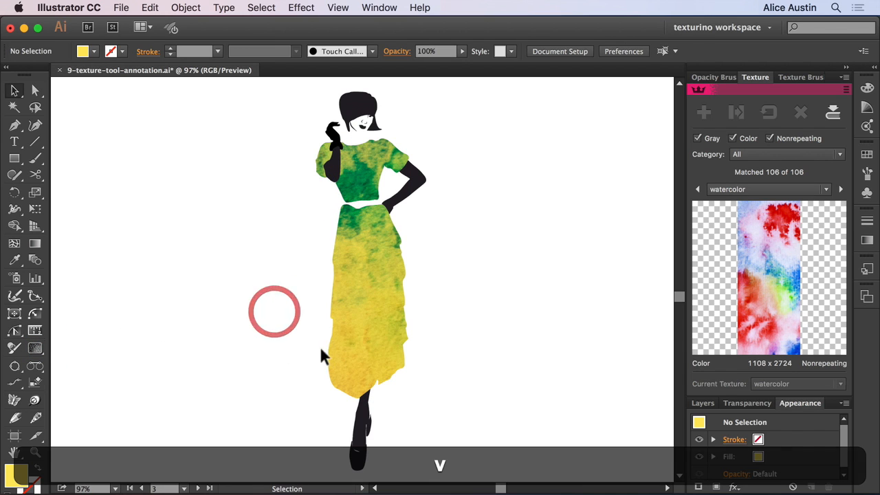
click(368, 347)
click(738, 457)
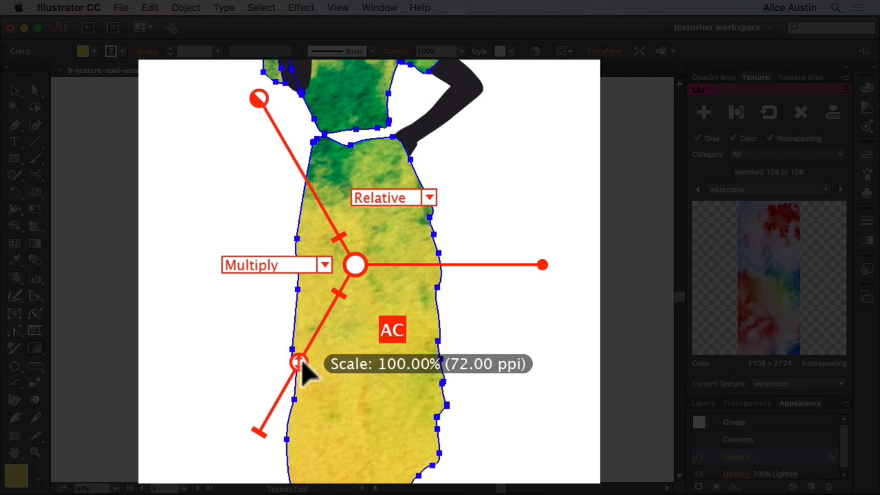
Scale the dress's watercolor texture down on the canvas to about 21%, and reduce it further to the smallest size Autocover allows
drag(301, 365, 315, 341)
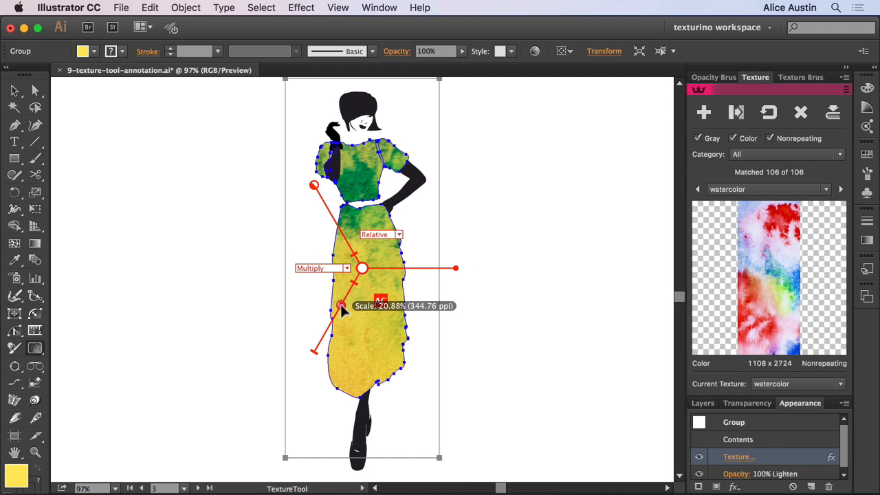
drag(341, 305, 341, 306)
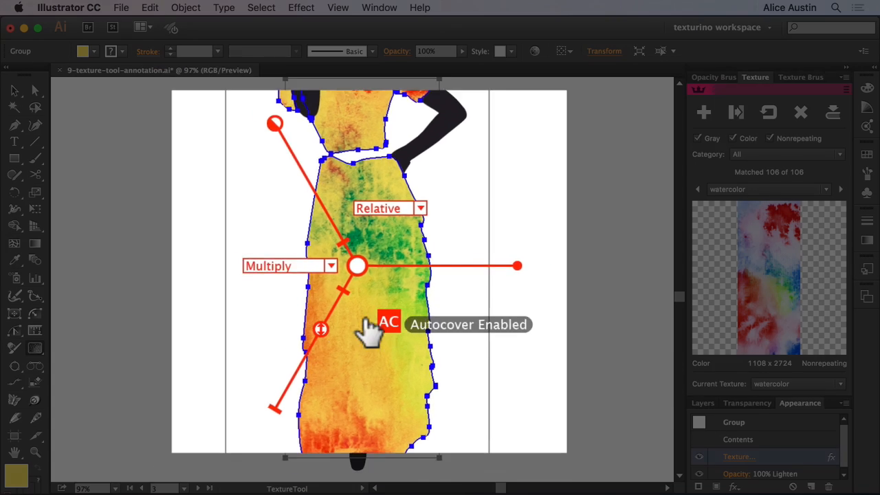
drag(341, 305, 347, 294)
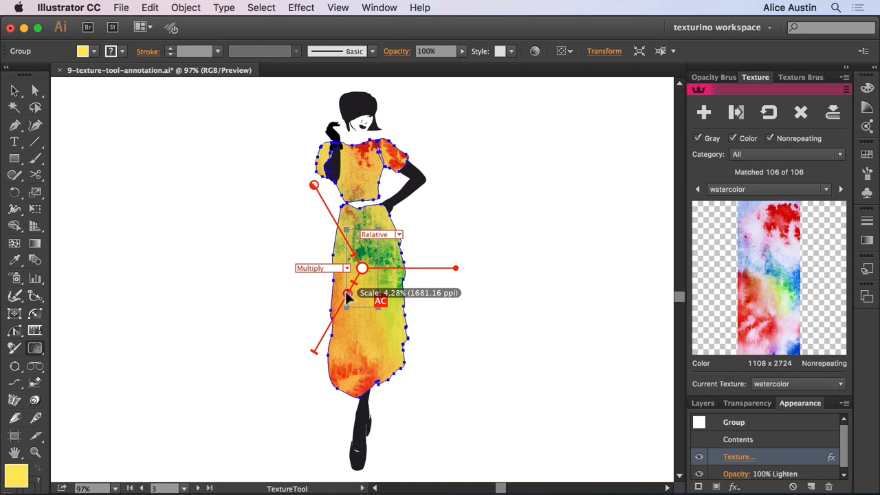
double_click(347, 295)
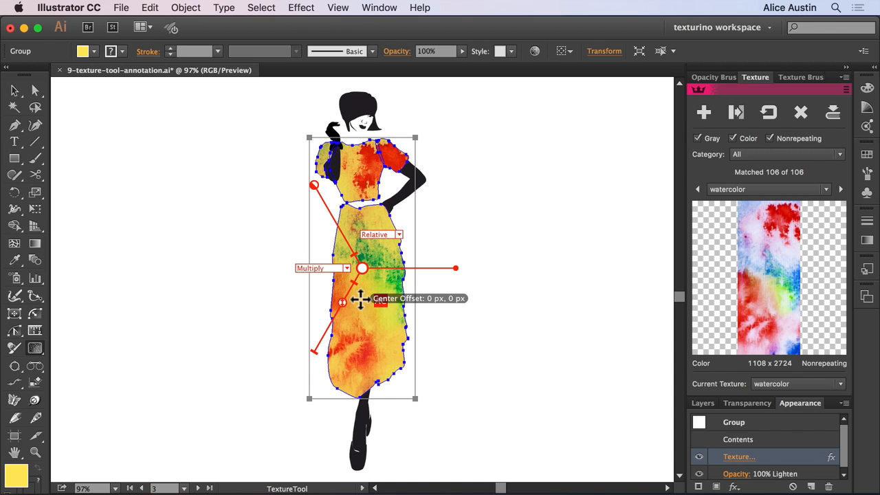
Disable Autocover, shrink the texture to a small patch at the skirt's middle, and enable Autocover again
click(380, 301)
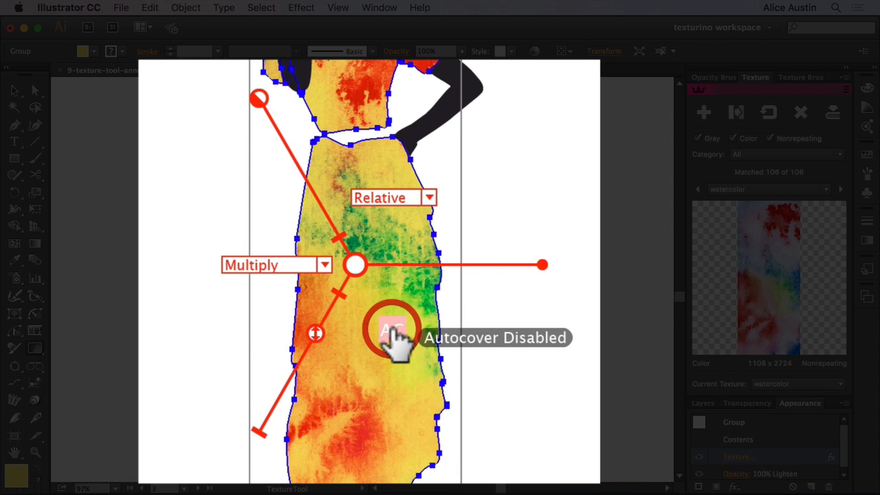
drag(316, 336, 329, 310)
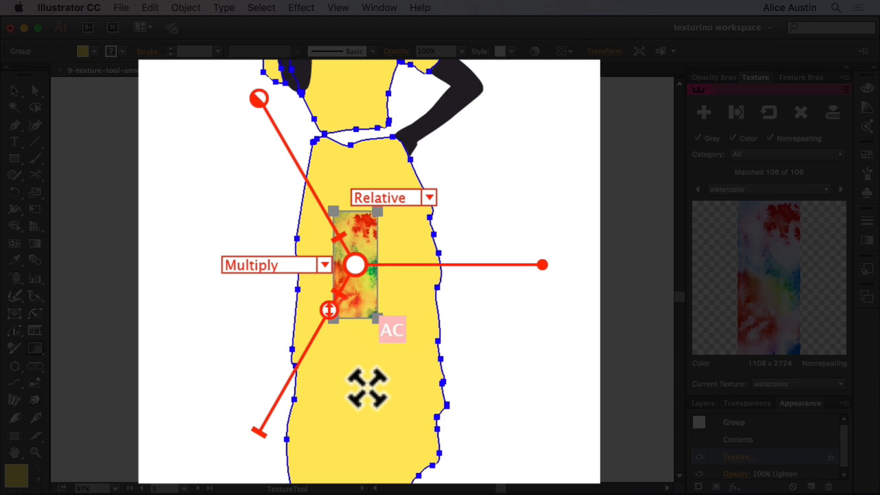
click(392, 330)
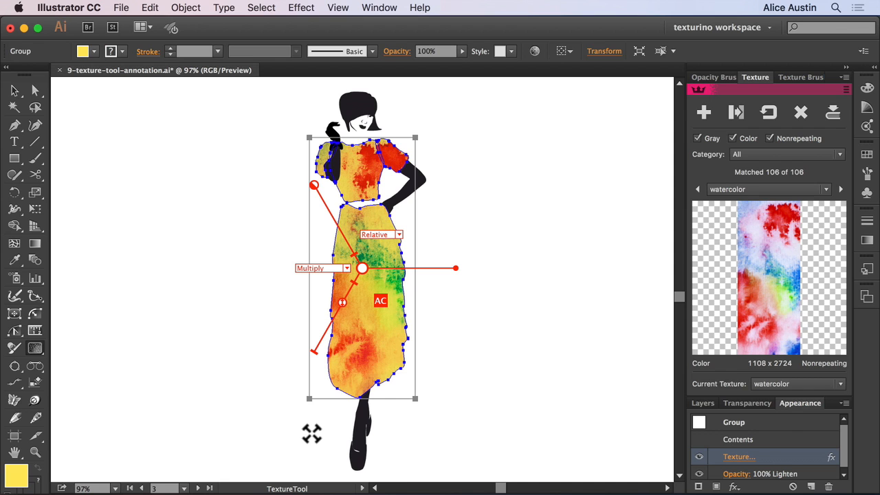
Pull the anchor point at the skirt's lower-left hem down past the feet, and undo the change
key(v)
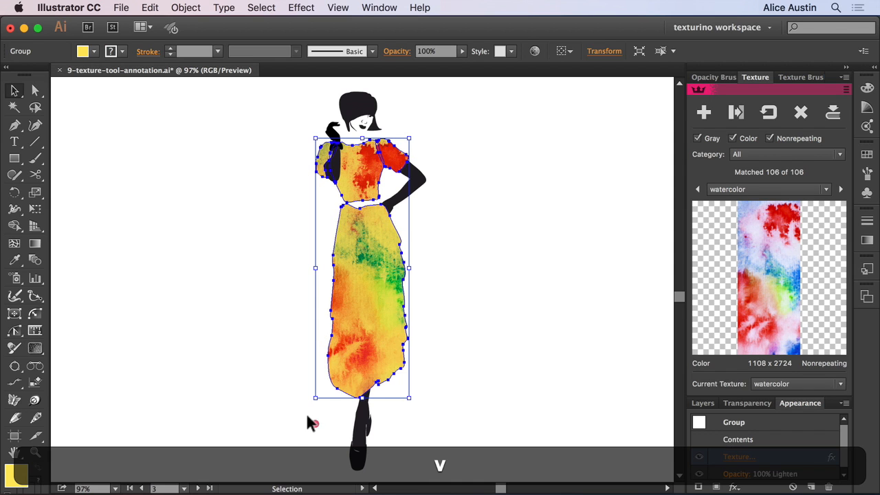
click(305, 411)
key(a)
click(331, 385)
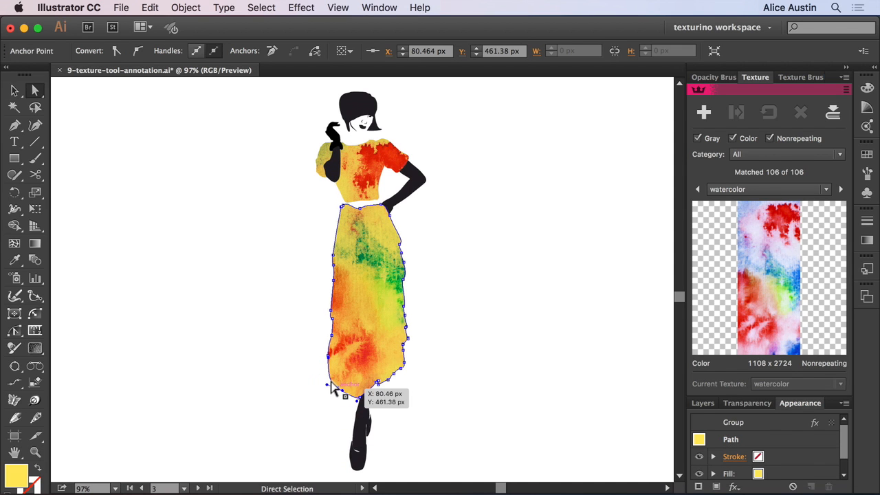
drag(331, 389, 304, 476)
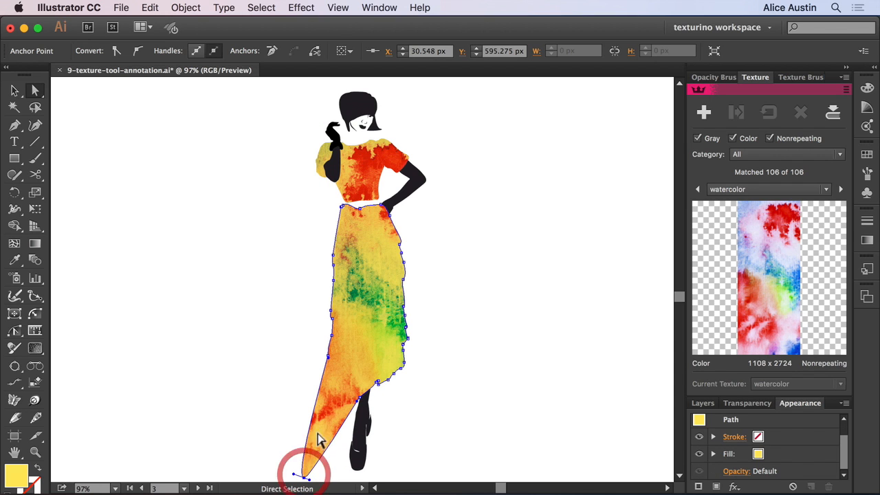
key(super+z)
Reselect the dress group and rotate its texture with the Texture tool, ending with the rotation handle pointing straight up
click(436, 355)
key(v)
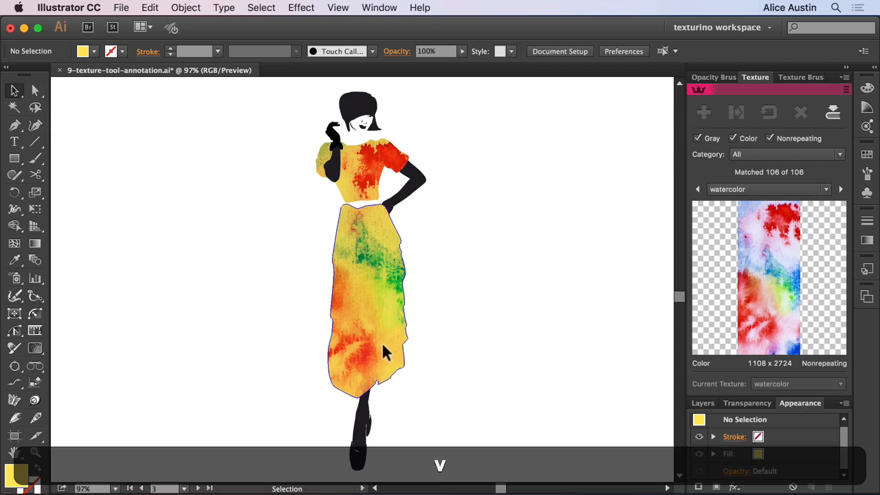
click(383, 343)
click(35, 348)
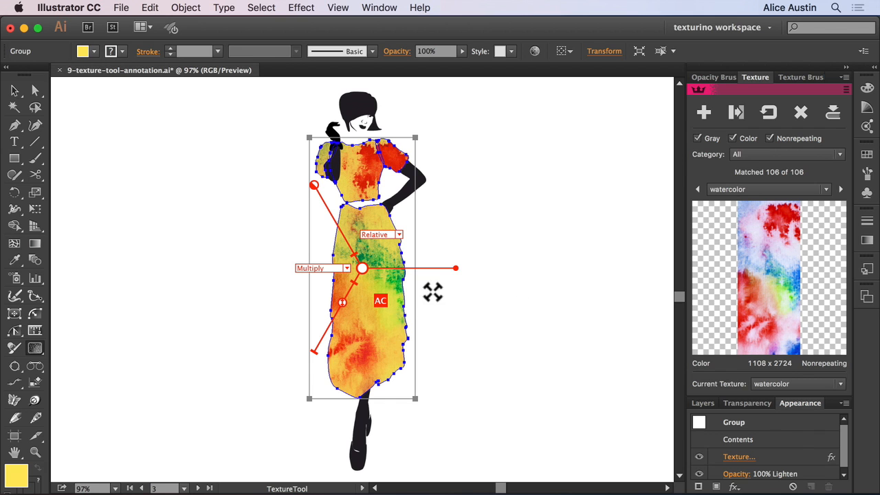
drag(456, 268, 470, 167)
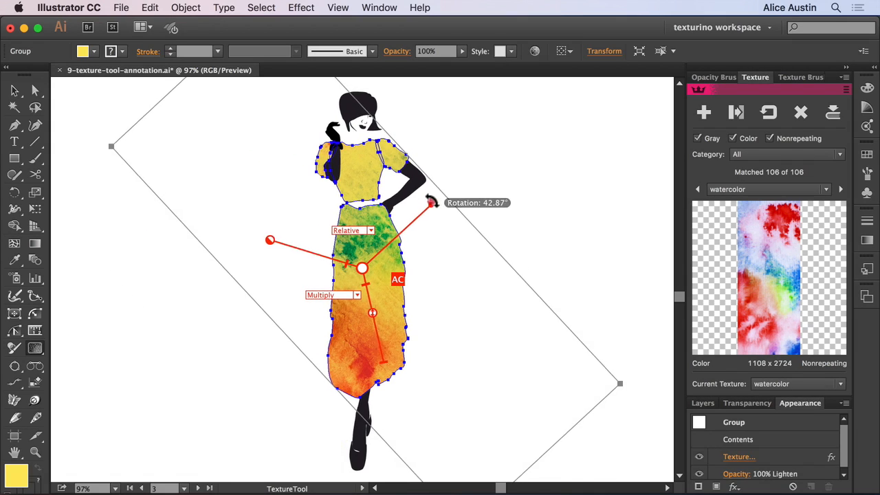
drag(444, 193, 232, 256)
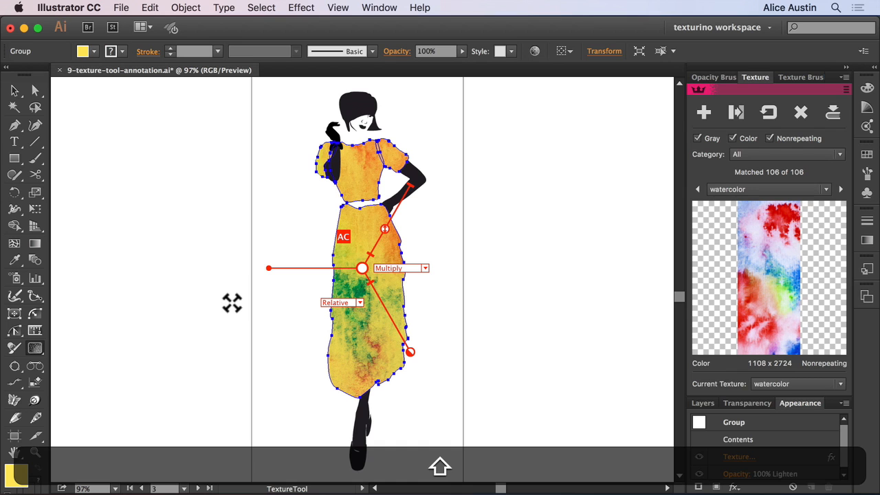
drag(266, 267, 373, 159)
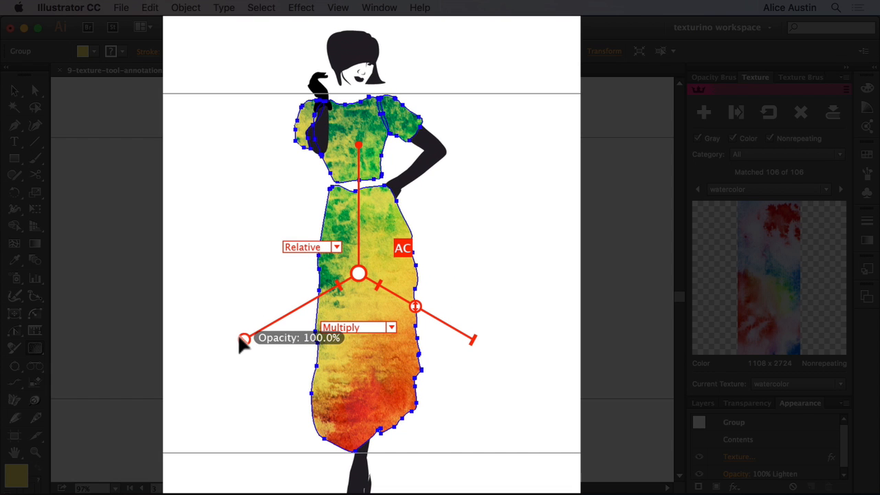
Lower the texture's opacity to about 51% and change its blend mode to Normal and finally to Difference
drag(243, 336, 287, 311)
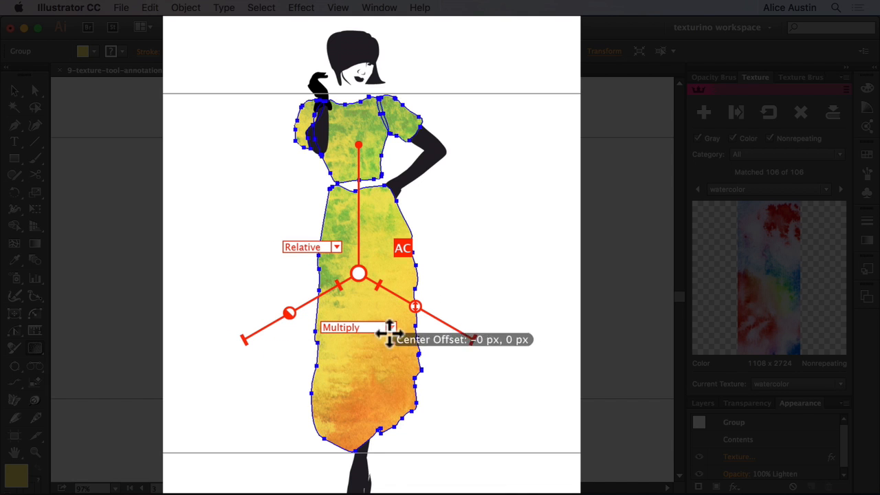
click(392, 331)
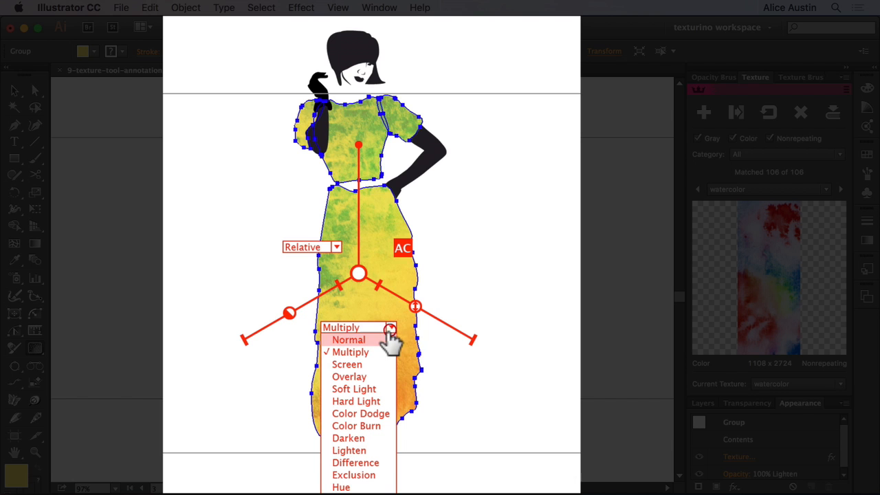
click(387, 339)
click(392, 332)
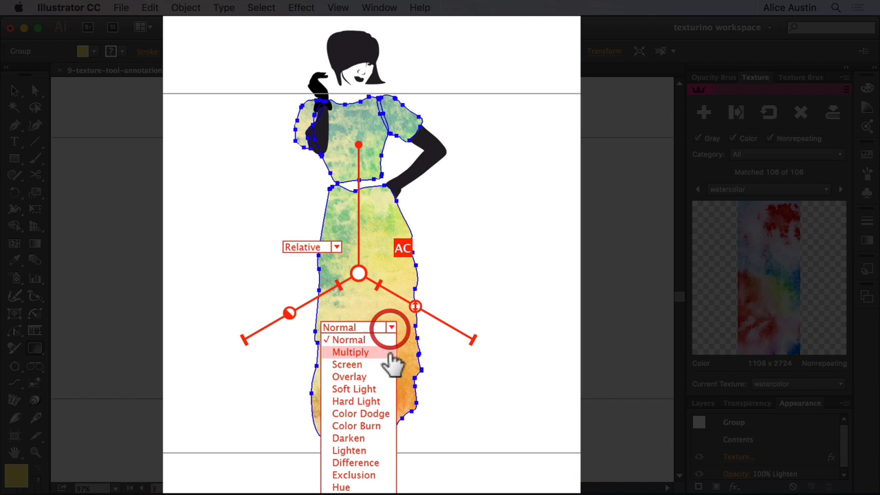
click(372, 465)
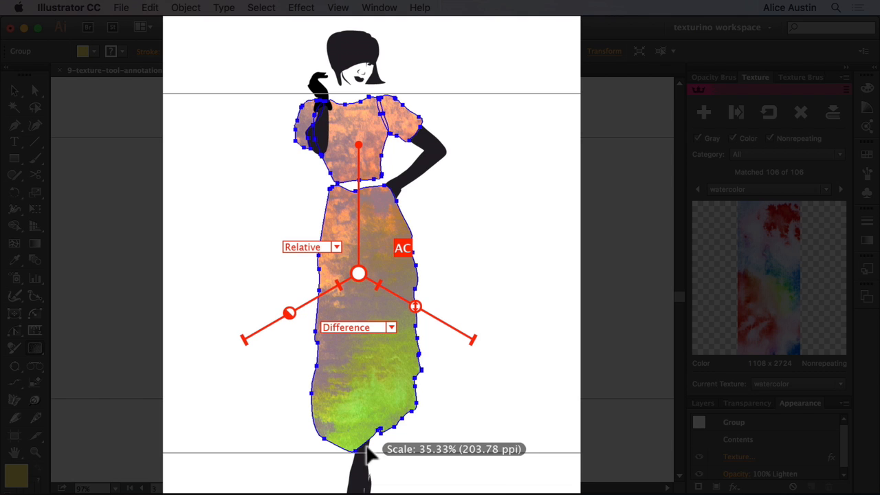
Switch the texture's positioning to Absolute and move its center to about 435 px, 281 px
click(336, 248)
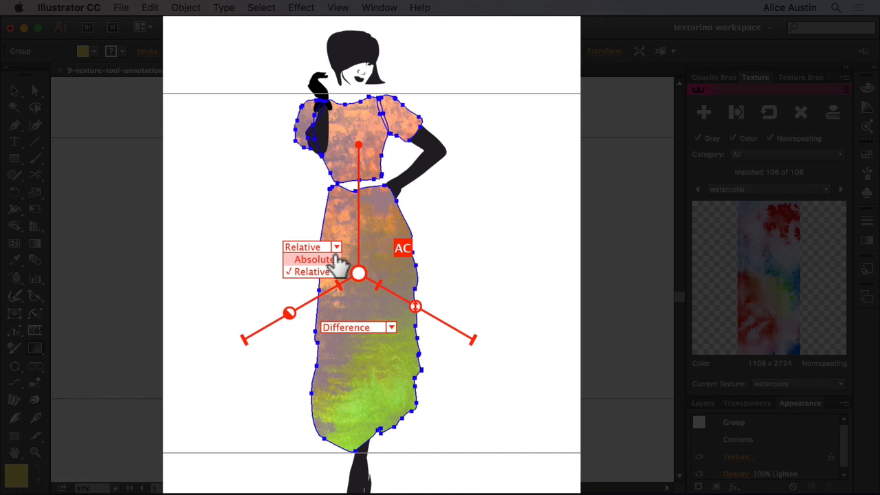
click(337, 260)
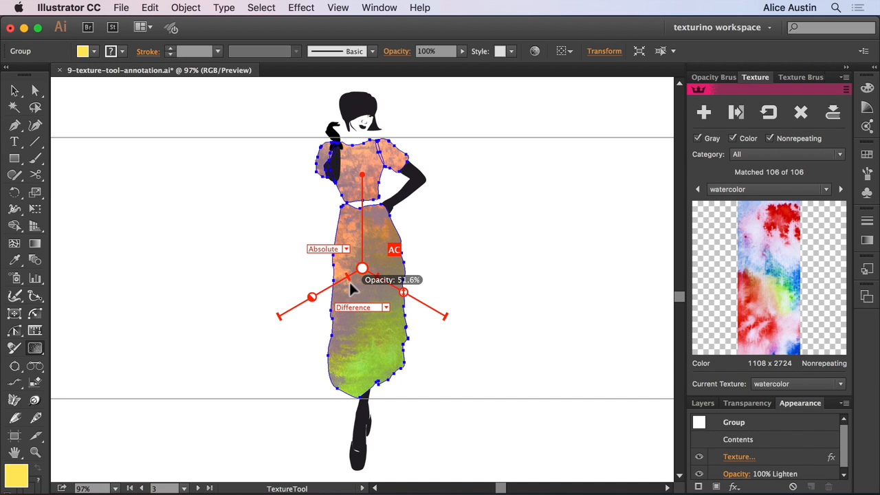
drag(291, 344, 403, 366)
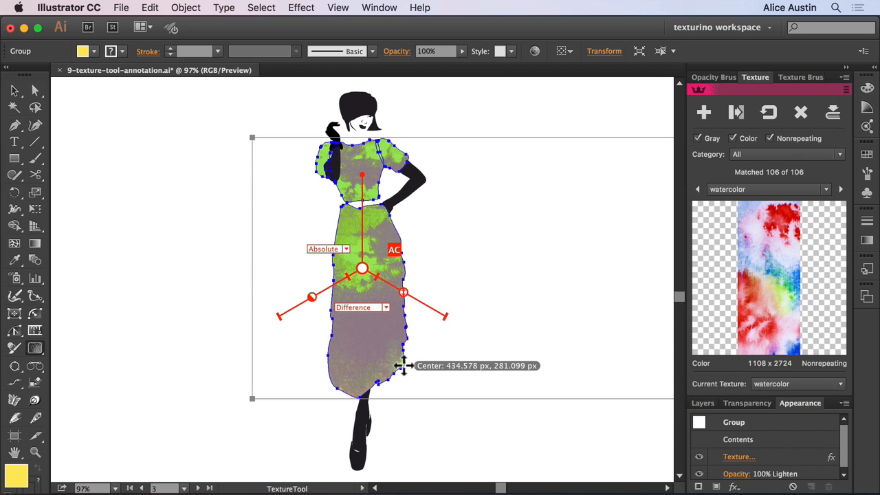
Set the texture's effective resolution to 300 ppi
double_click(404, 294)
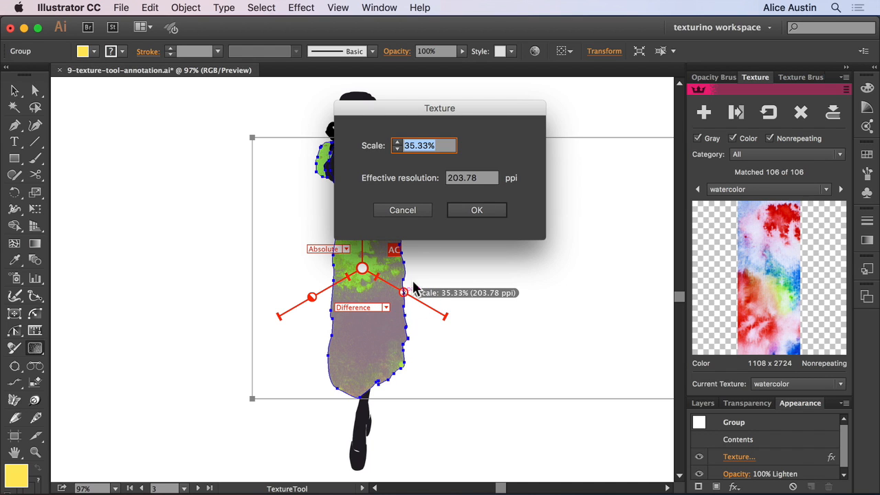
double_click(490, 179)
text(300)
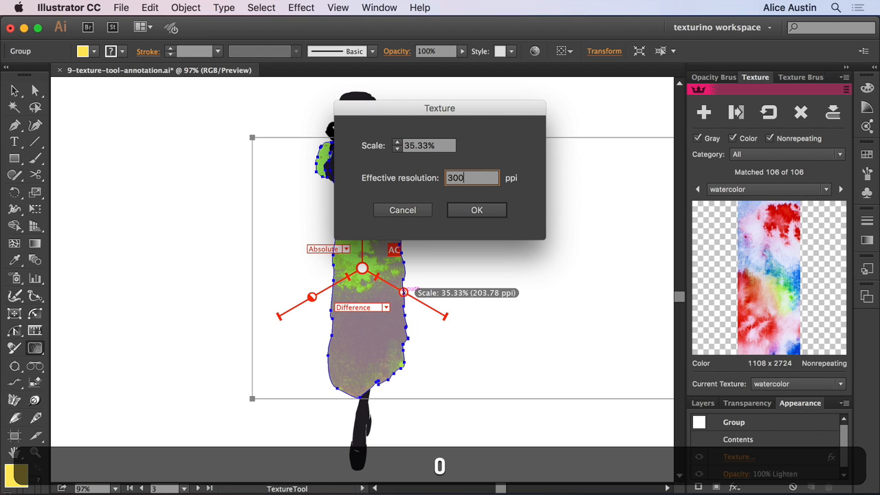
key(Return)
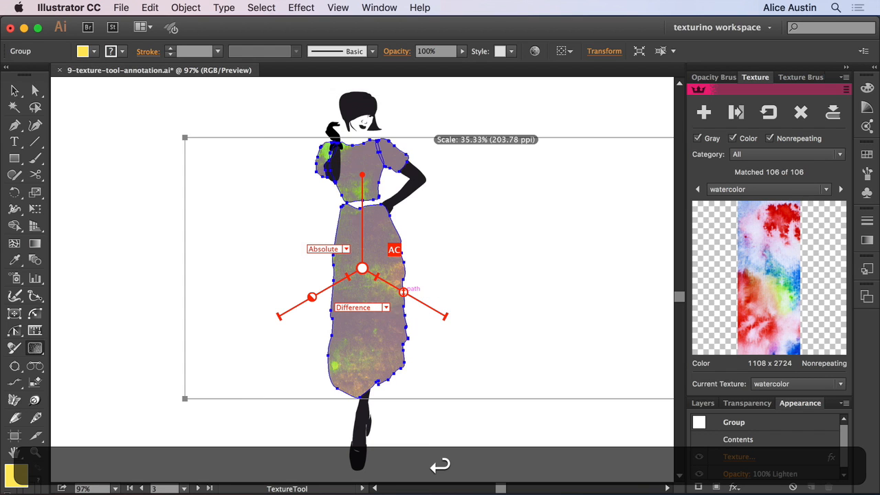
Set the texture's opacity to 80% and its rotation to 0°
double_click(313, 297)
text(8)
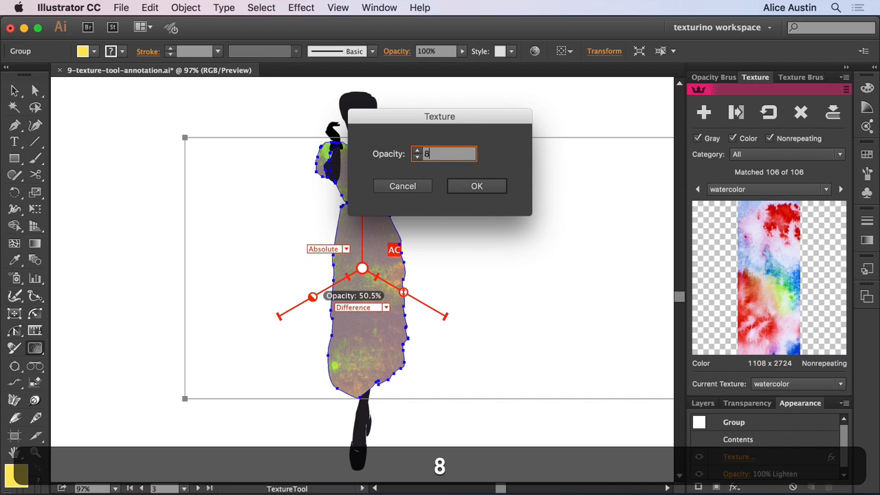
text(0)
key(Return)
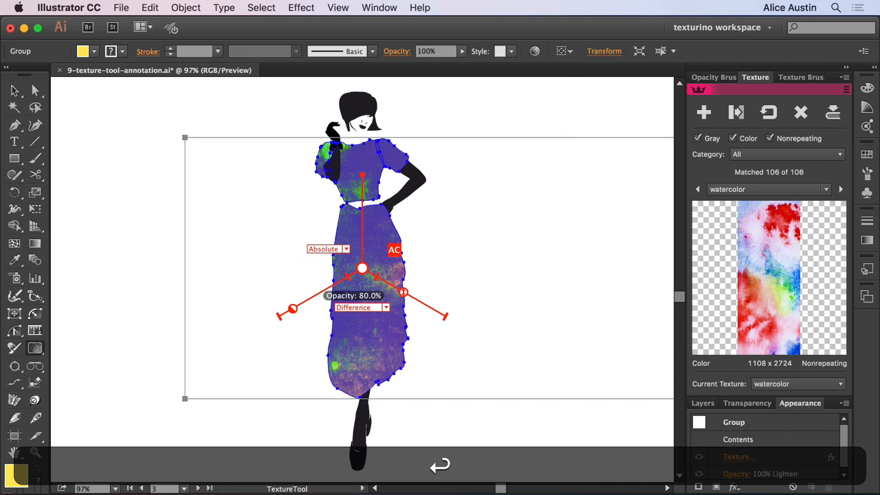
double_click(360, 174)
text(0)
key(Return)
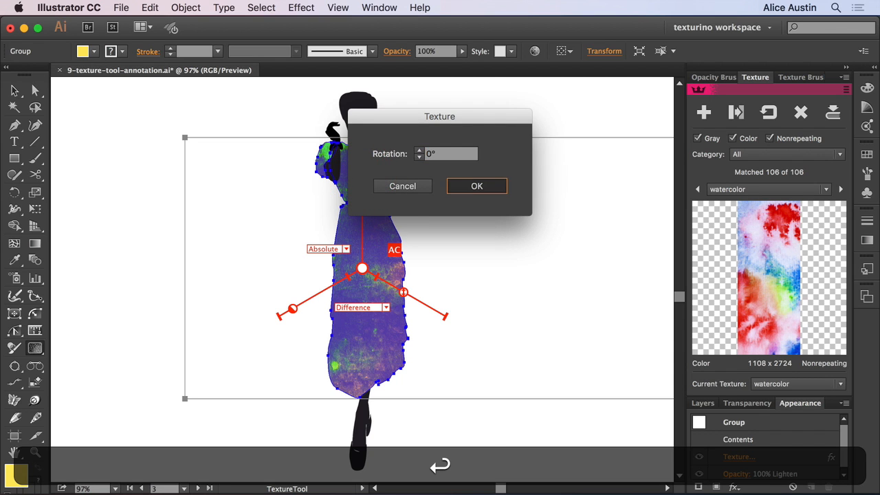
Show Artboard 3 with the figure in the olive dress
click(868, 297)
double_click(756, 354)
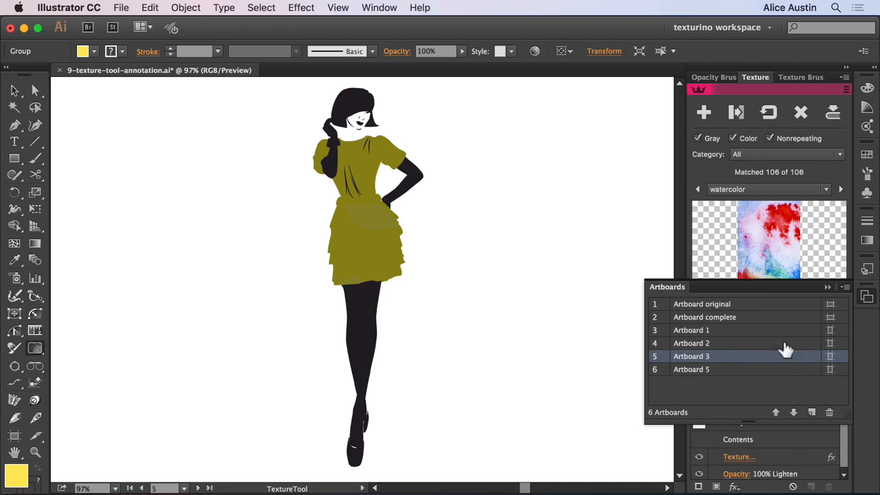
Select the olive dress group on the figure and ungroup it into separate shapes
click(868, 302)
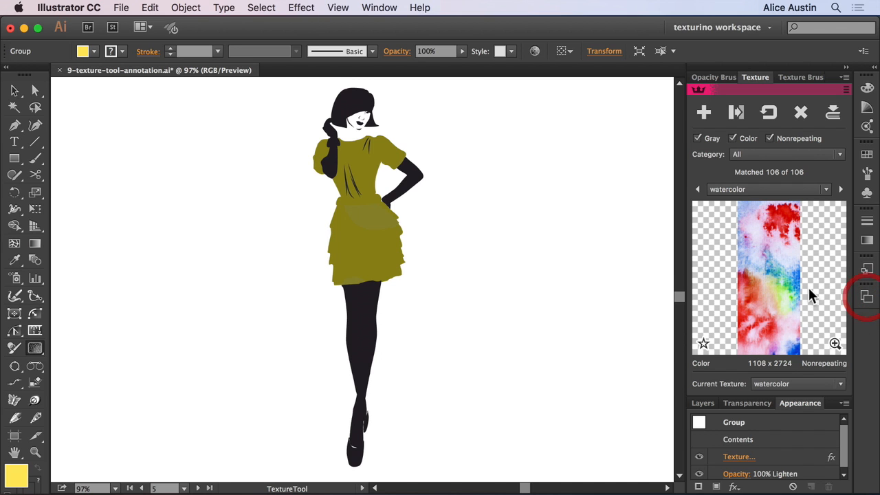
key(v)
click(369, 267)
key(shift+super+g)
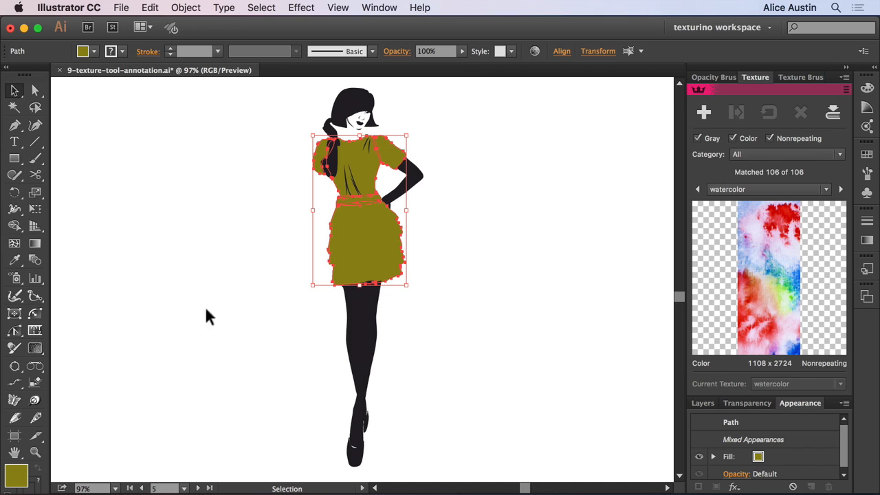
Apply the watercolor-f texture to the selected dress shapes with the Texture tool
click(35, 350)
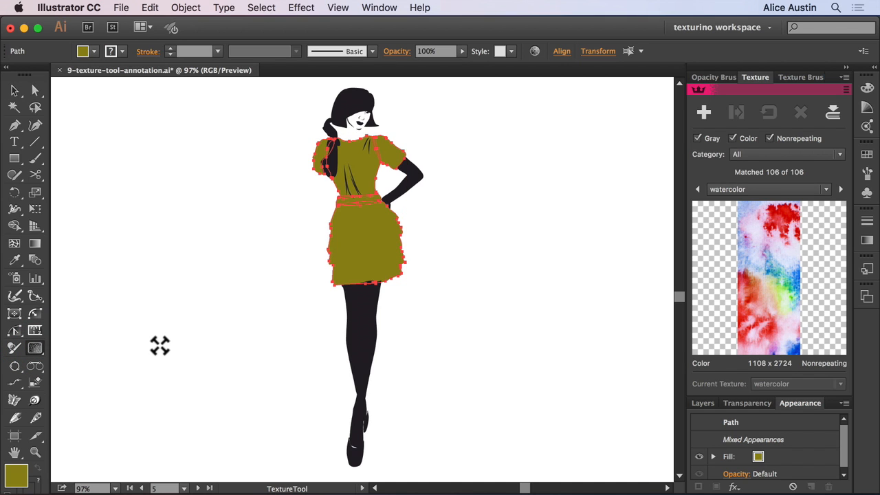
click(824, 193)
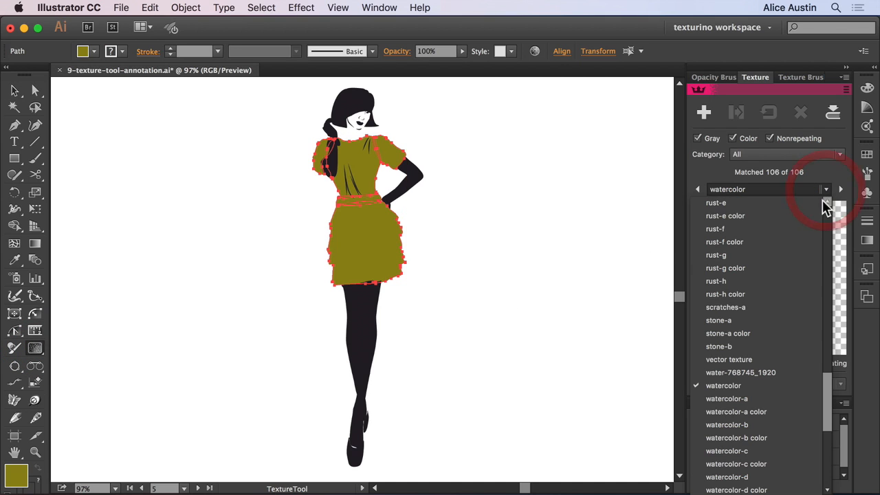
drag(828, 397, 830, 434)
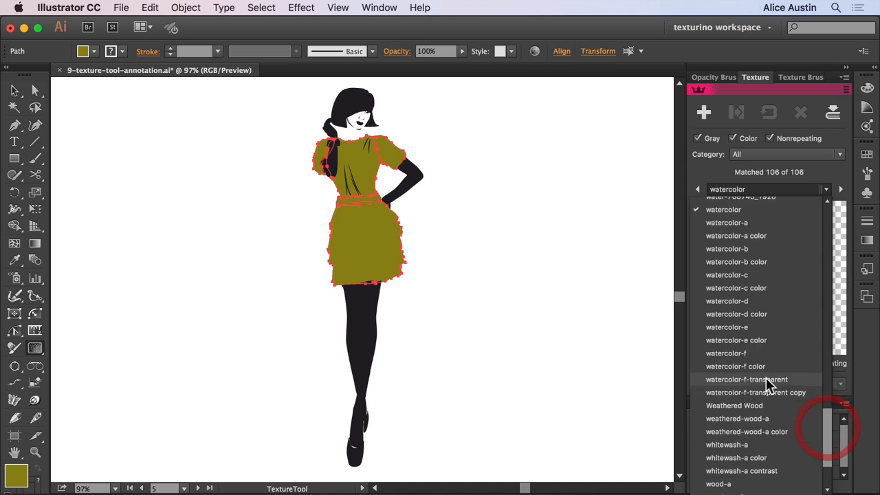
click(780, 359)
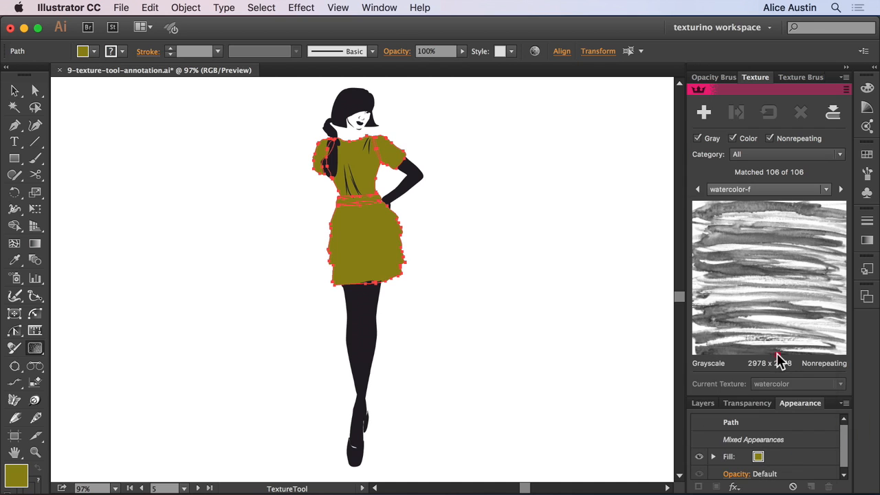
click(708, 112)
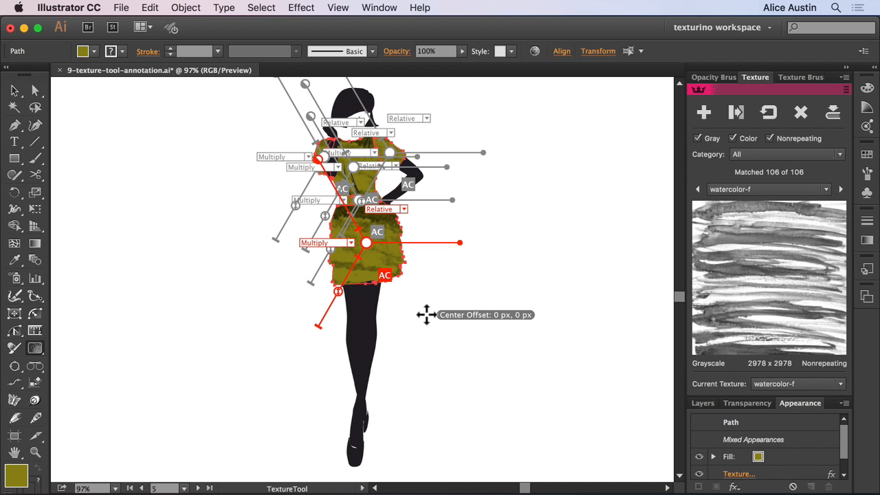
Scale down the skirt's texture until it just covers the skirt, and deselect the dress
drag(338, 291, 352, 267)
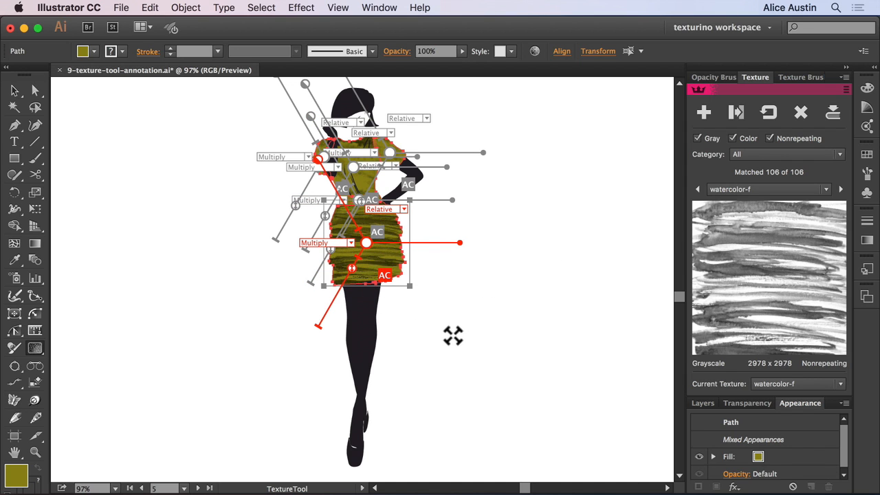
key(v)
click(444, 311)
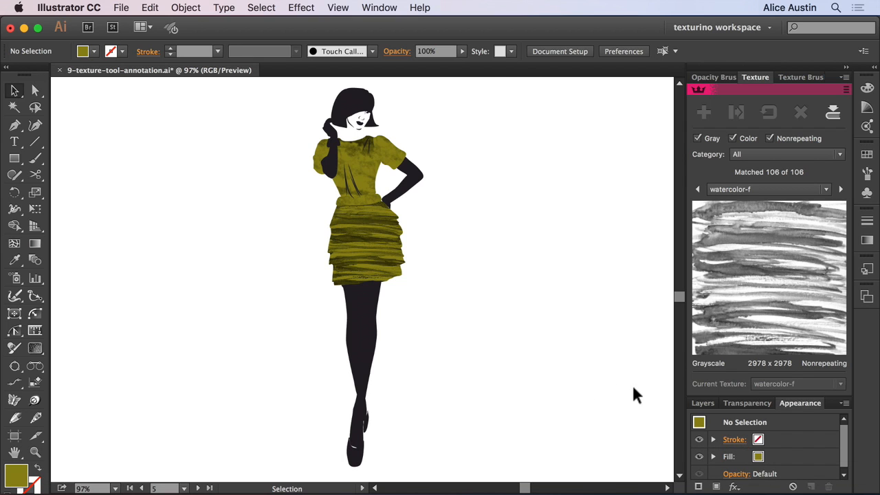
Show Artboard 2 and scale down the watercolor-b texture on the purple figure with the Texture tool
click(867, 295)
click(764, 344)
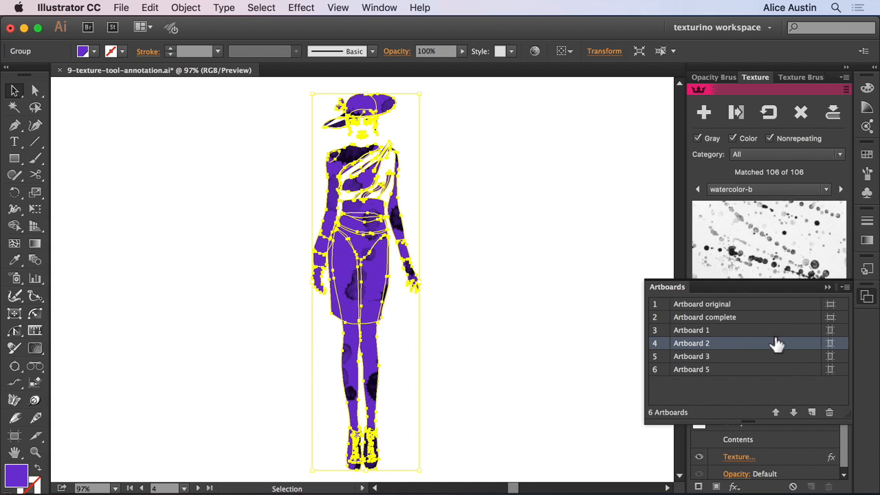
click(868, 296)
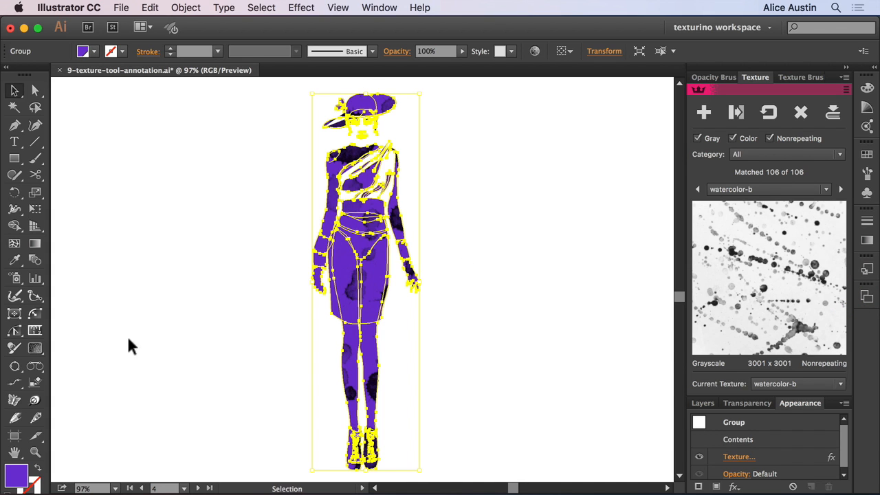
click(36, 349)
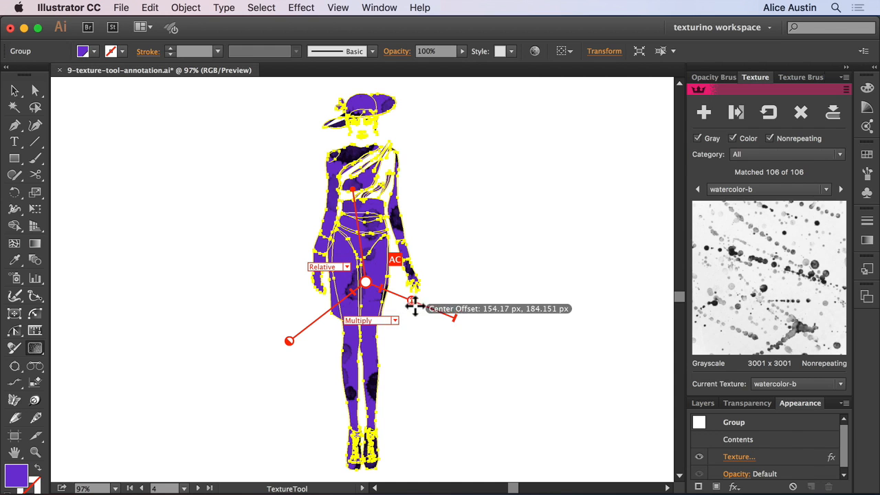
drag(415, 308, 400, 306)
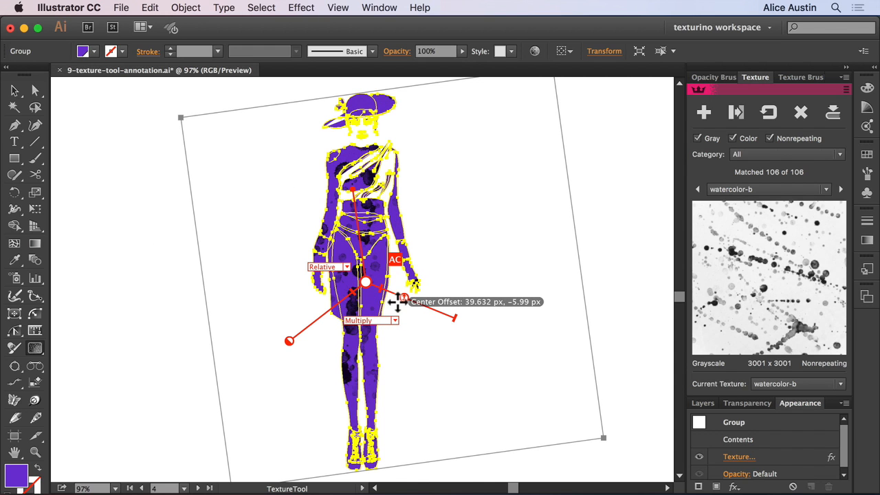
Hide the selection edges and enlarge the splatter texture on the purple figure
click(345, 9)
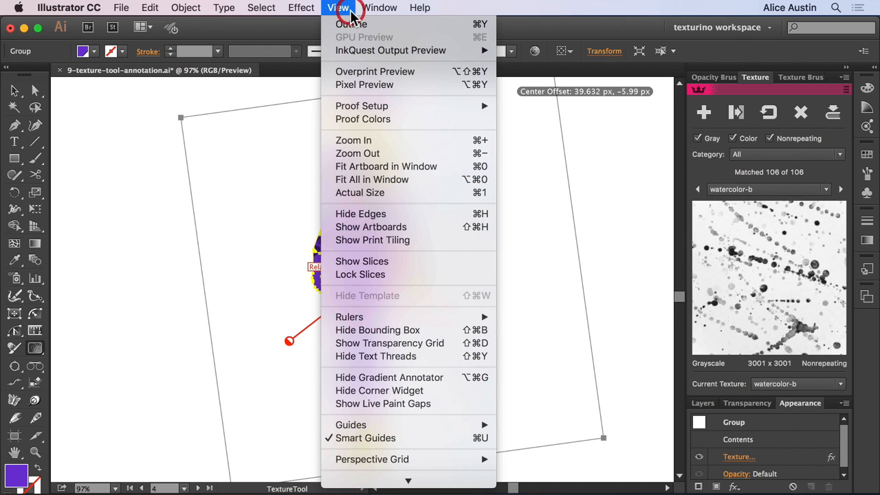
click(418, 214)
drag(421, 224, 442, 335)
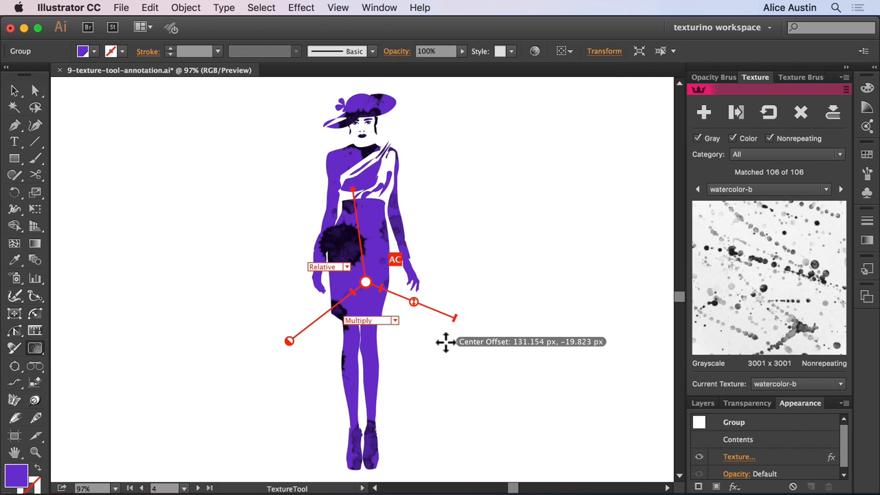
Show Artboard 5 and select the middle red-orange figure so its rose texture can be edited
click(866, 300)
double_click(769, 369)
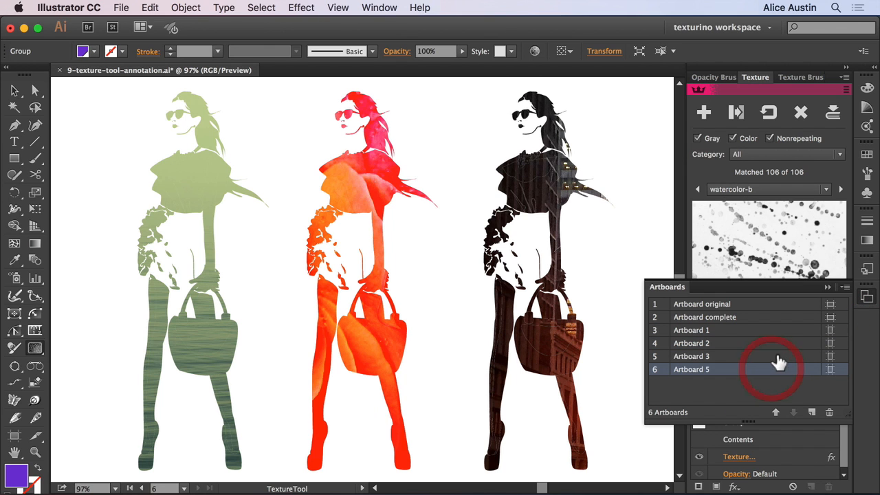
click(865, 300)
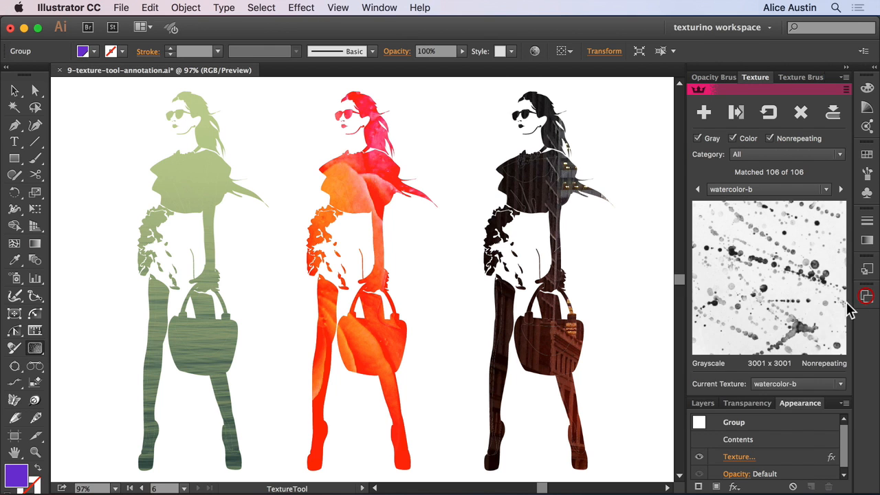
super+click(362, 190)
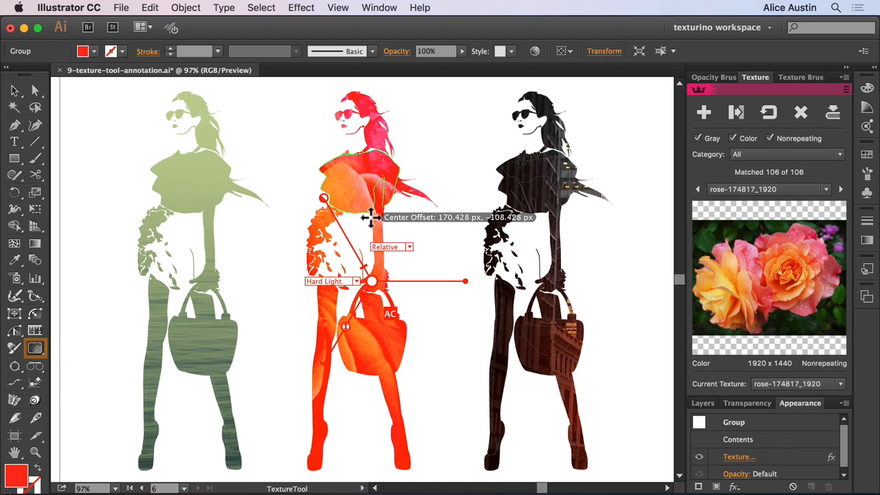
Set the annotation color to Blue in the Texture tool's preferences
double_click(36, 348)
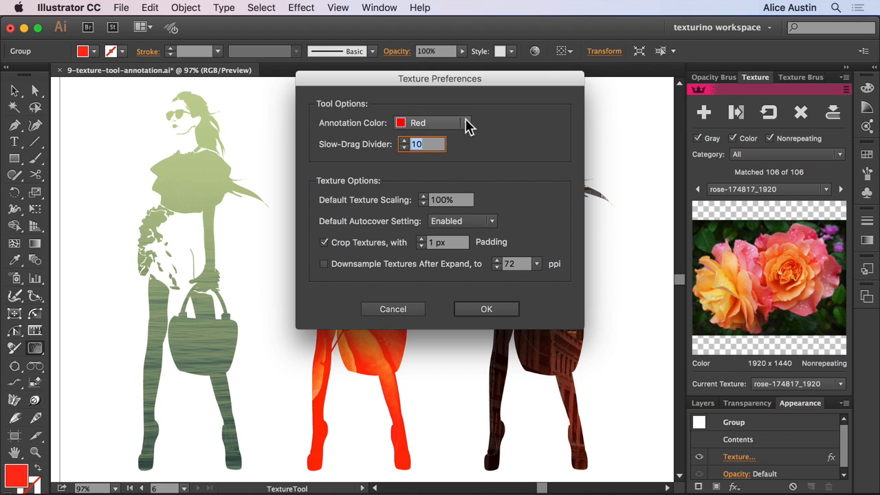
click(466, 122)
click(459, 153)
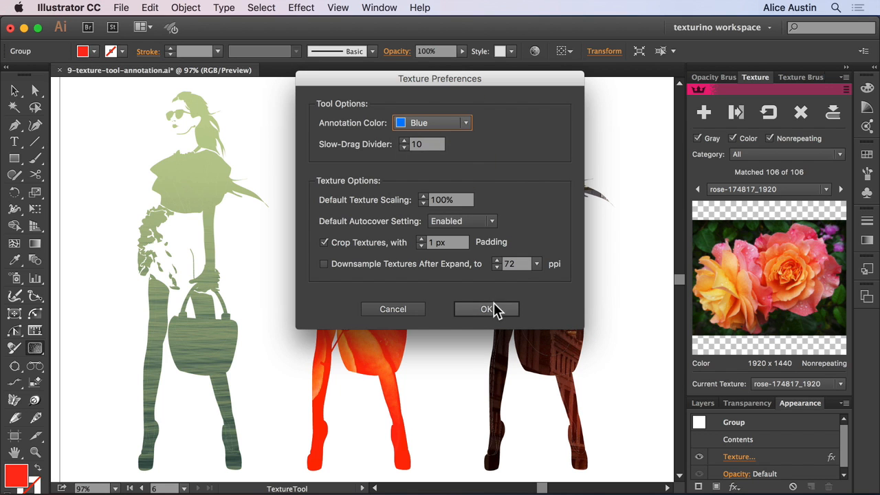
click(489, 309)
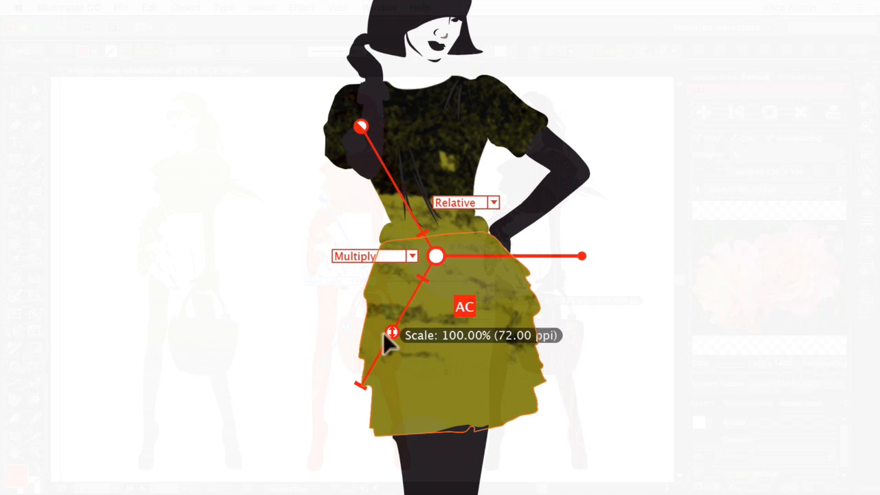
Scale the olive dress texture to about 7.62% and rotate it so the strokes run diagonally
mouse_move(389, 338)
mouse_down()
mouse_move(414, 296)
mouse_move(410, 302)
mouse_up()
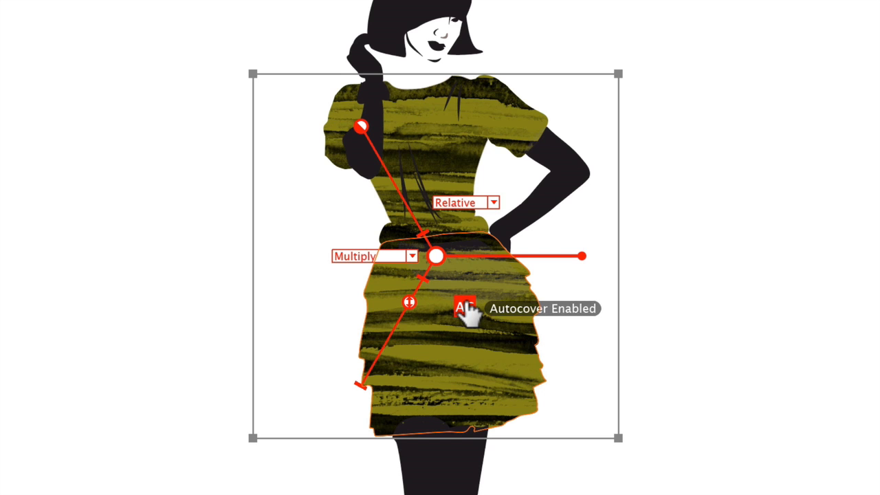
drag(583, 256, 578, 371)
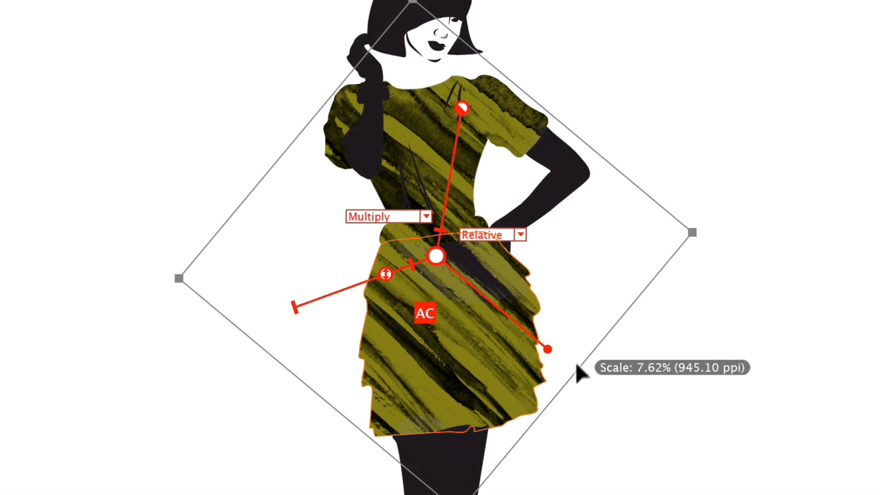
Reduce the dress texture's opacity to about half and set its blend mode to Soft Light
drag(462, 112, 451, 164)
click(426, 216)
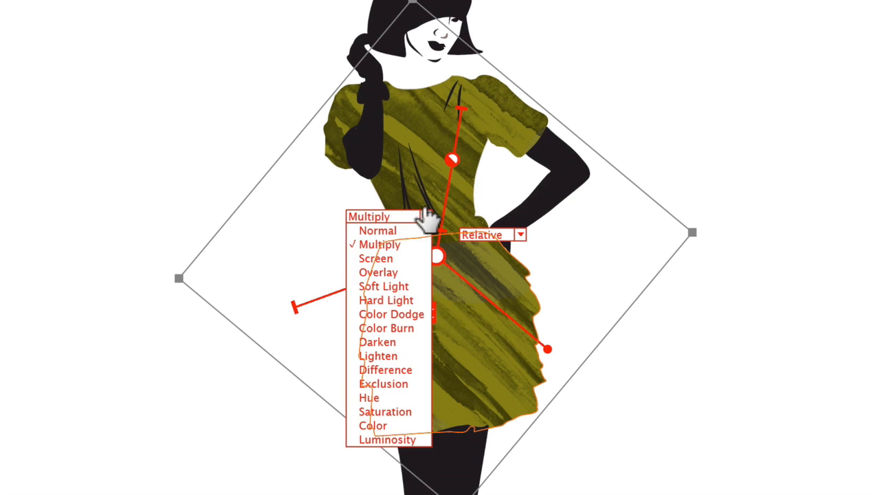
click(406, 286)
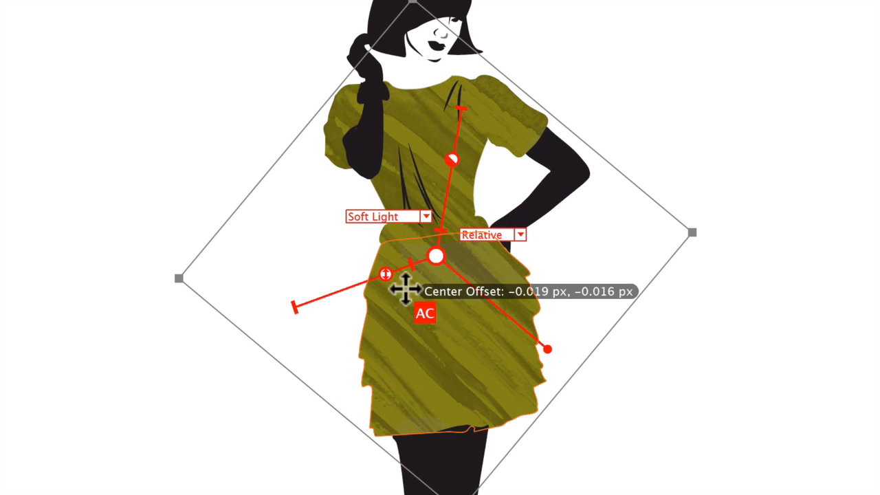
Choose the positioning mode for the dress texture
click(521, 236)
click(524, 251)
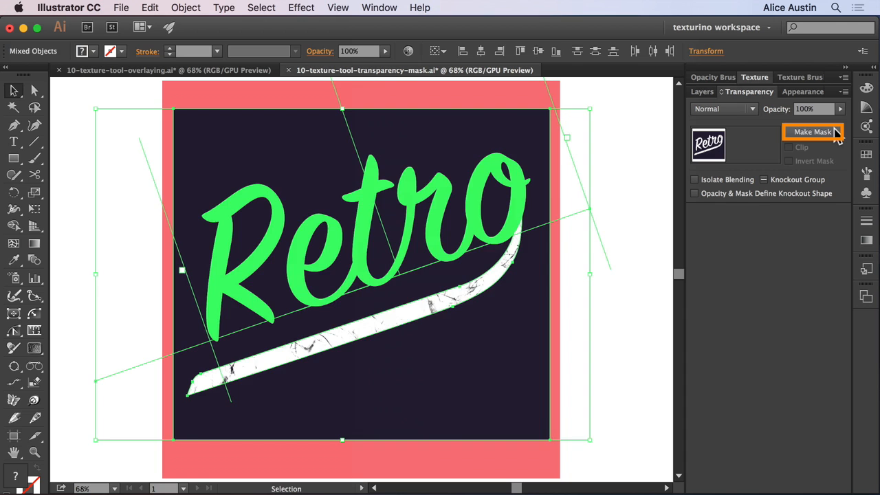
Make an opacity mask for the dark square from the textured Retro lettering and inspect the letter t up close
click(813, 132)
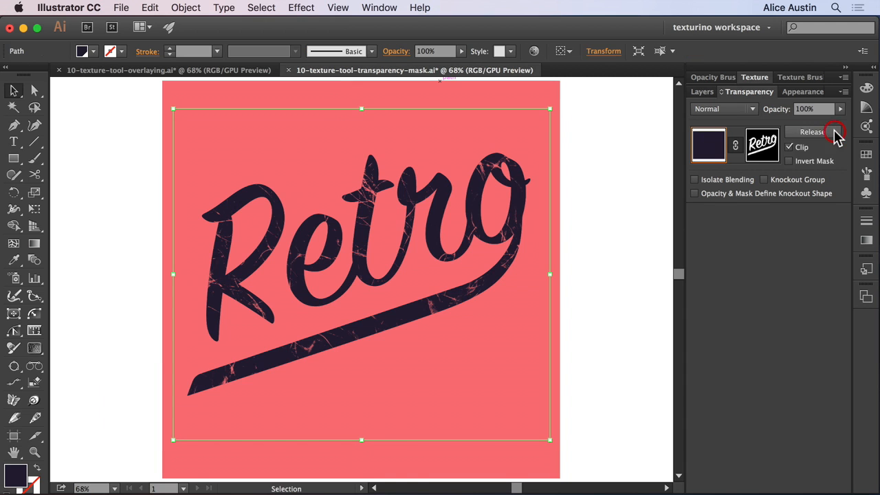
key(z)
drag(353, 181, 599, 392)
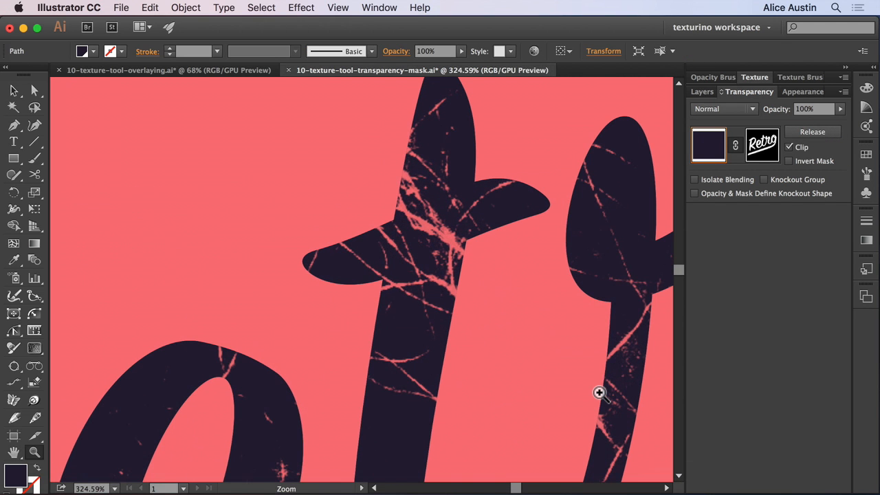